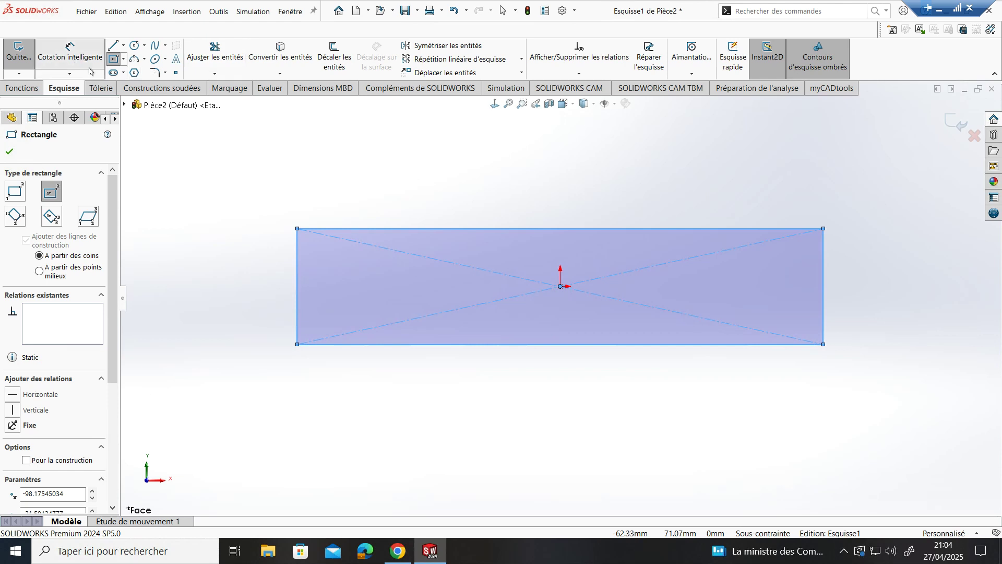
Step: Dimension the centre rectangle to 250 mm wide and 40 mm high
{"action": "left_click", "coordinate": [531, 228]}
{"action": "left_click", "coordinate": [531, 205]}
{"action": "type", "text": "250"}
{"action": "key", "text": "Return"}
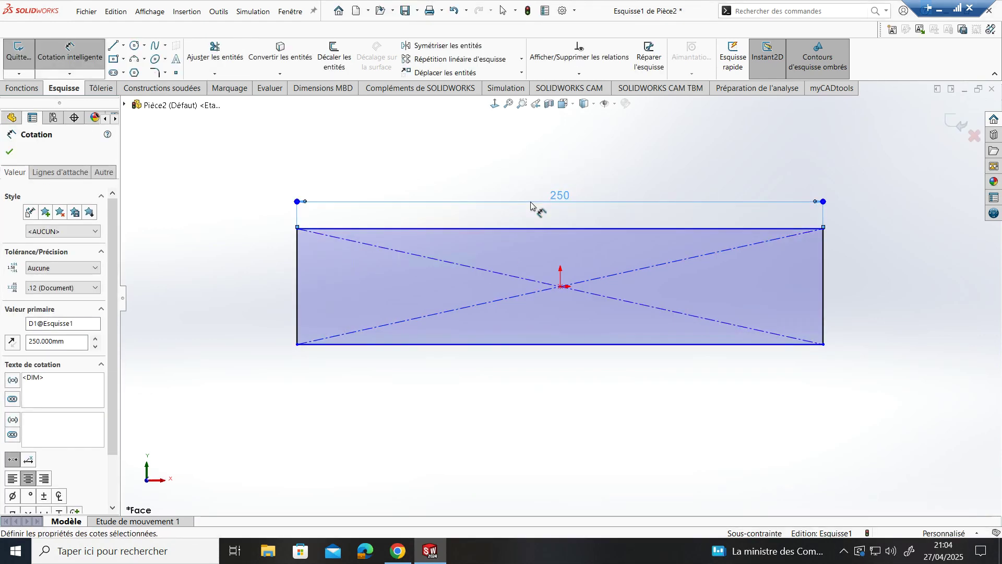
{"action": "left_click", "coordinate": [298, 277]}
{"action": "left_click", "coordinate": [274, 280]}
{"action": "type", "text": "40"}
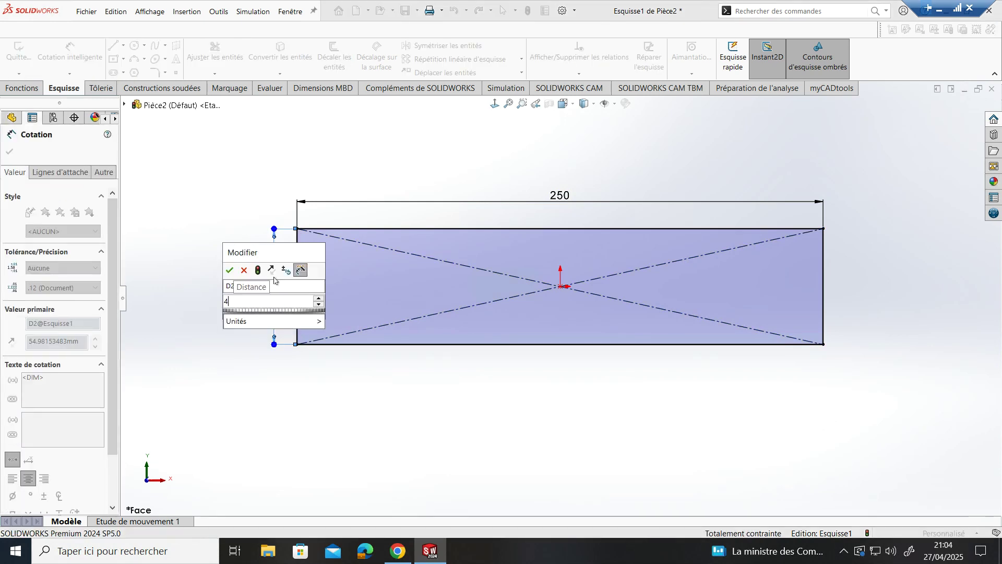
{"action": "key", "text": "Return"}
{"action": "left_click", "coordinate": [5, 124]}
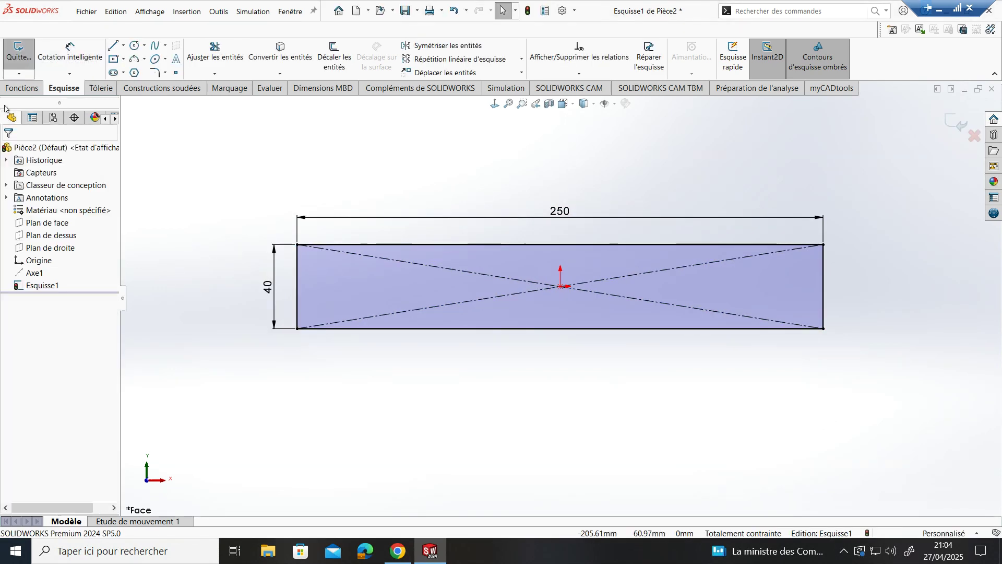
Step: Extrude the rectangle as a blind boss with a depth of 40 mm
{"action": "left_click", "coordinate": [21, 88]}
{"action": "left_click", "coordinate": [26, 56]}
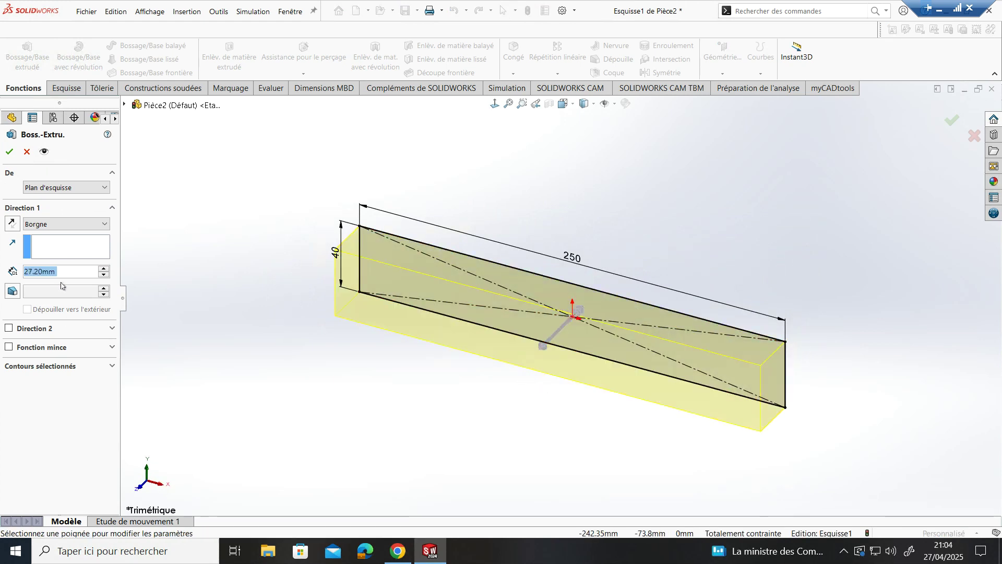
{"action": "type", "text": "6"}
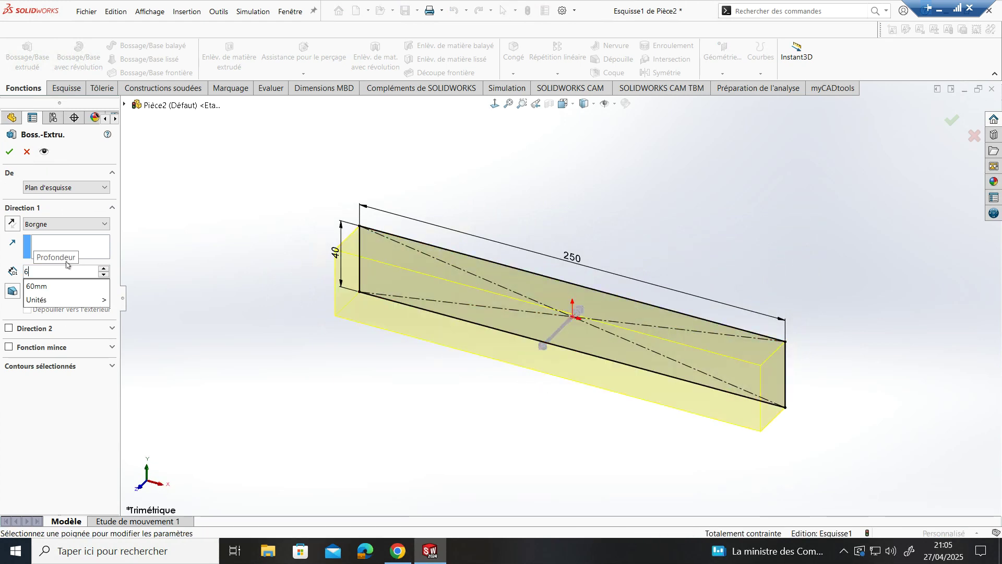
{"action": "key", "text": "BackSpace"}
{"action": "type", "text": "4"}
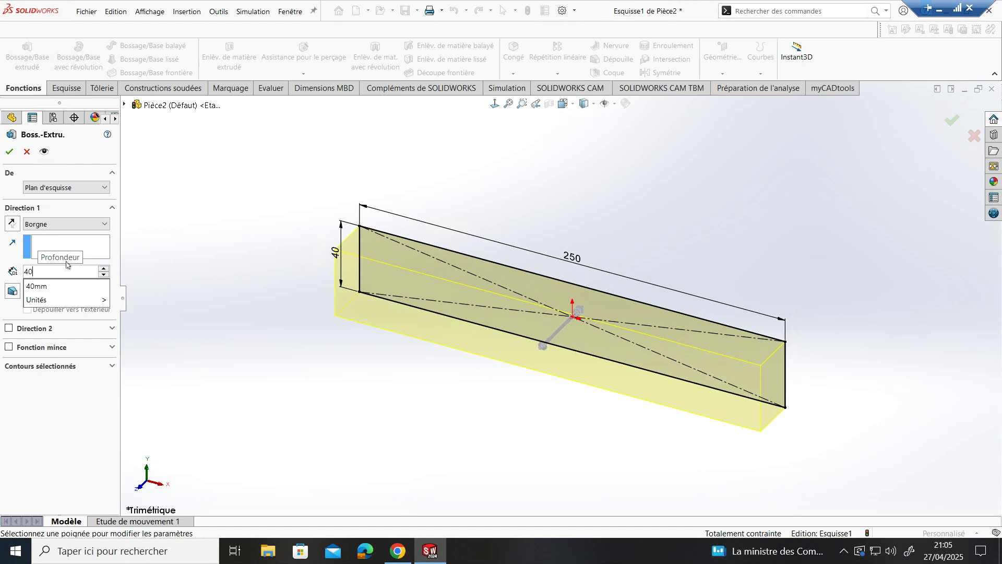
{"action": "type", "text": "0"}
{"action": "key", "text": "Return"}
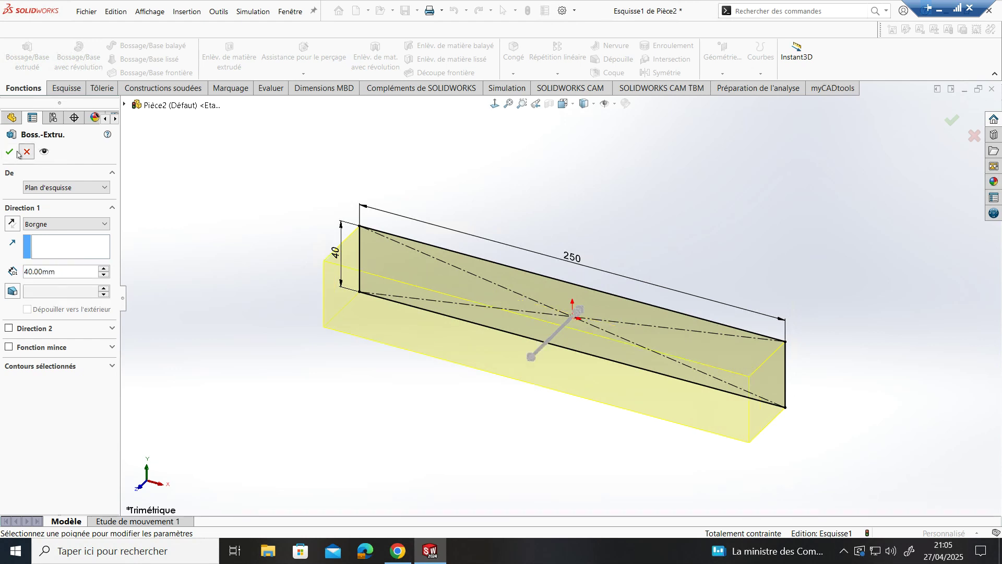
{"action": "left_click", "coordinate": [27, 151]}
{"action": "left_click", "coordinate": [40, 59]}
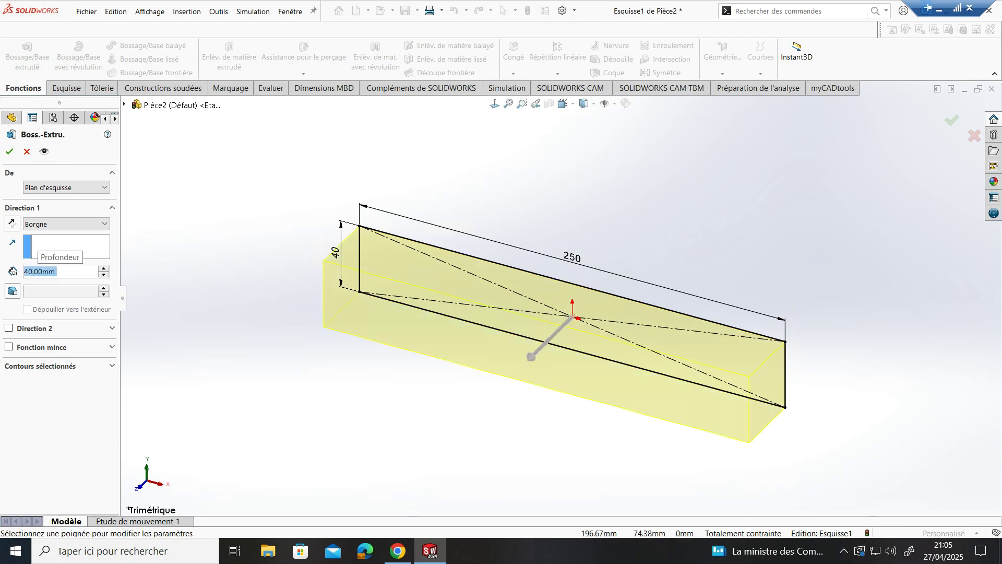
{"action": "left_click", "coordinate": [9, 153]}
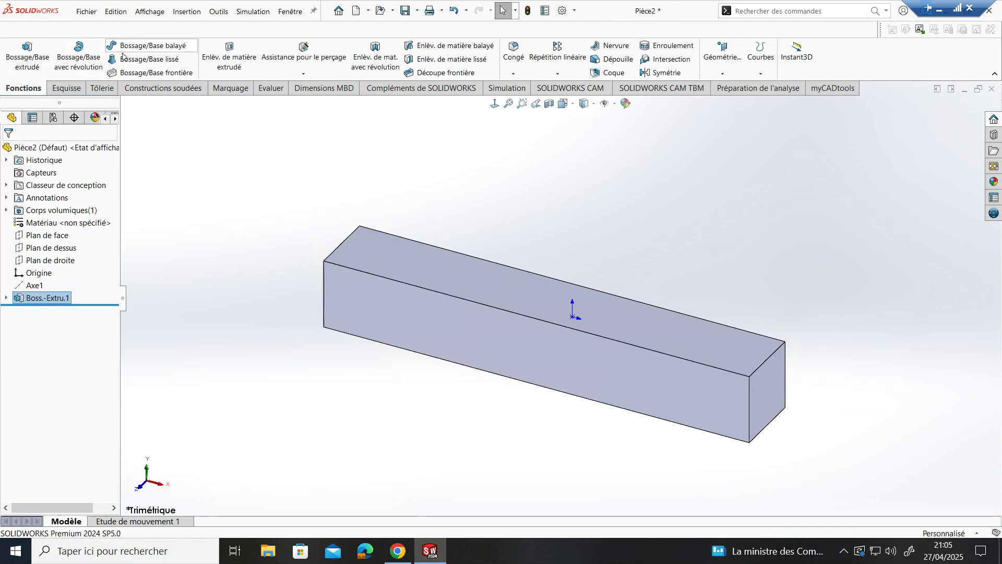
Step: Assign the material 5083 (AlMg4,5Mn0,7) and save the part as poutre in the TUTO folder, replacing the existing file
{"action": "right_click", "coordinate": [37, 224]}
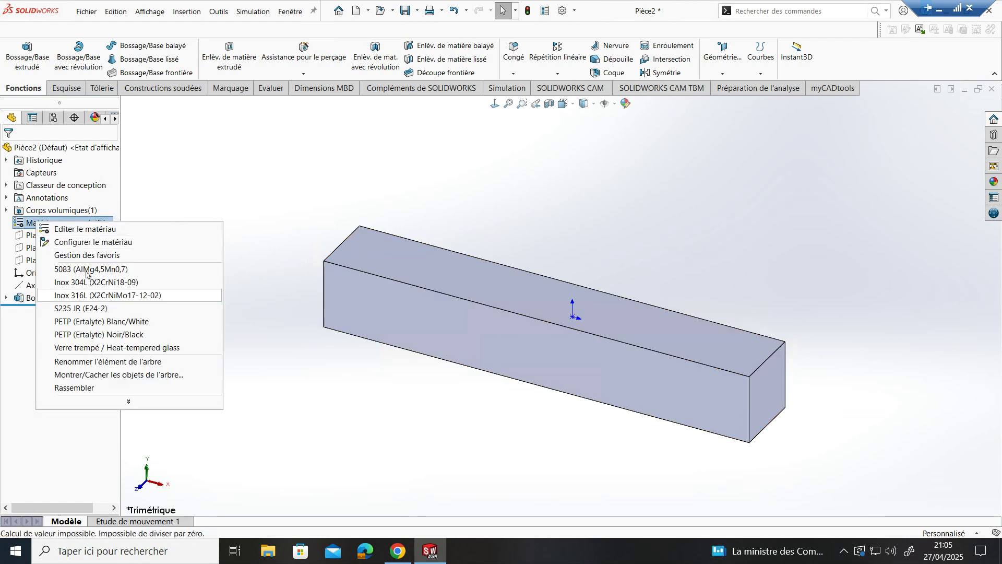
{"action": "left_click", "coordinate": [89, 269]}
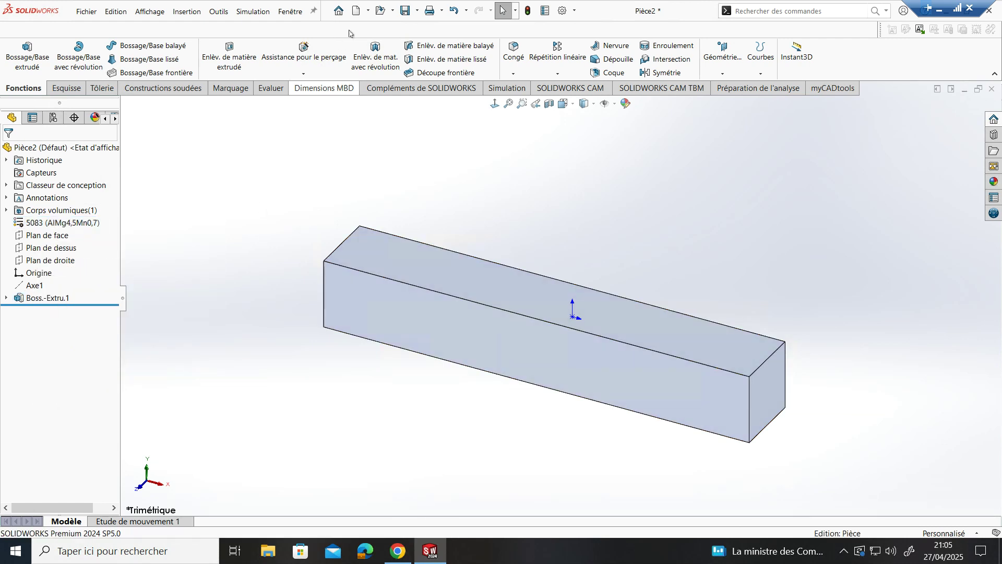
{"action": "left_click", "coordinate": [405, 14]}
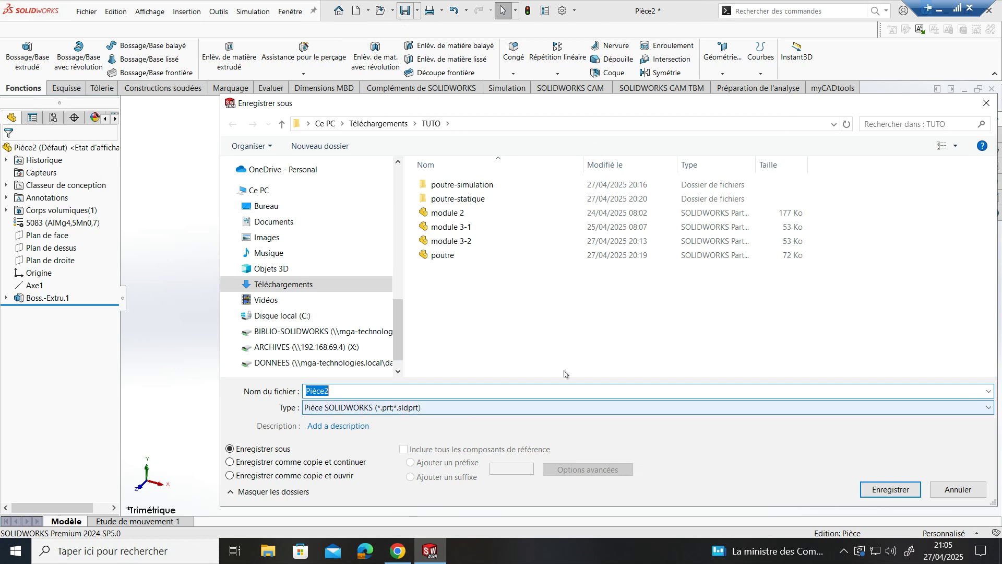
{"action": "left_click", "coordinate": [449, 255]}
{"action": "key", "text": "Return"}
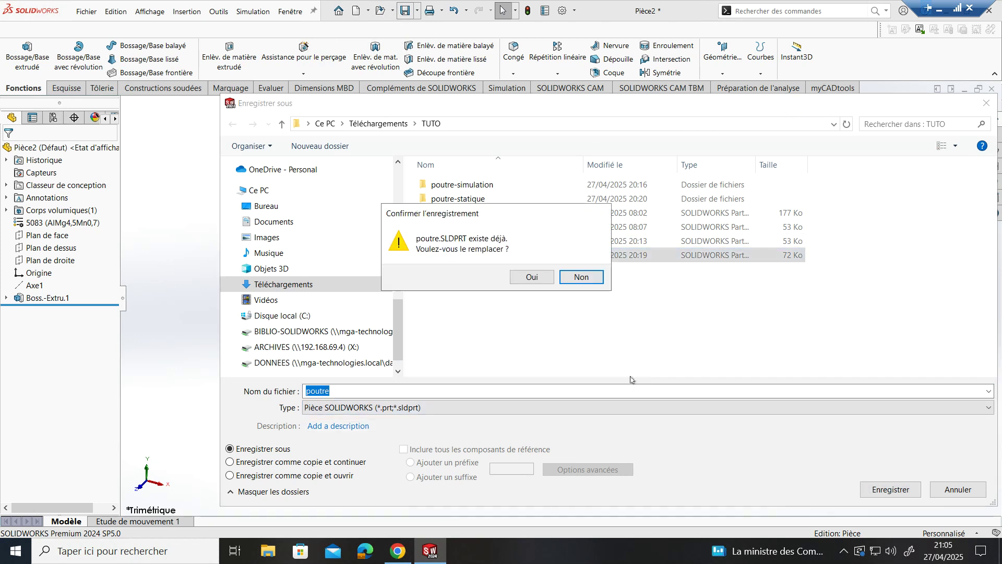
{"action": "left_click", "coordinate": [533, 277]}
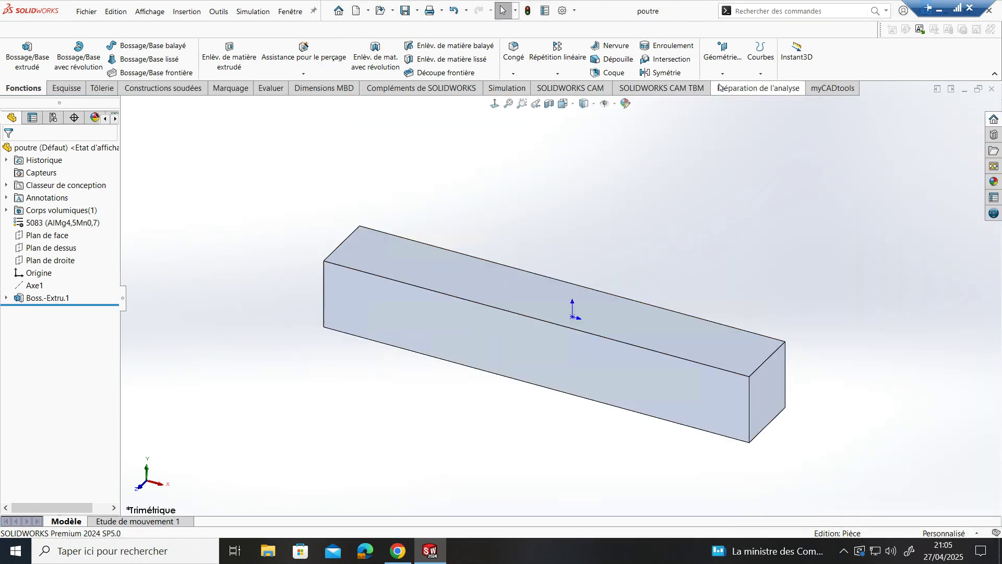
Step: Create a new static simulation study named Statique
{"action": "left_click", "coordinate": [508, 92]}
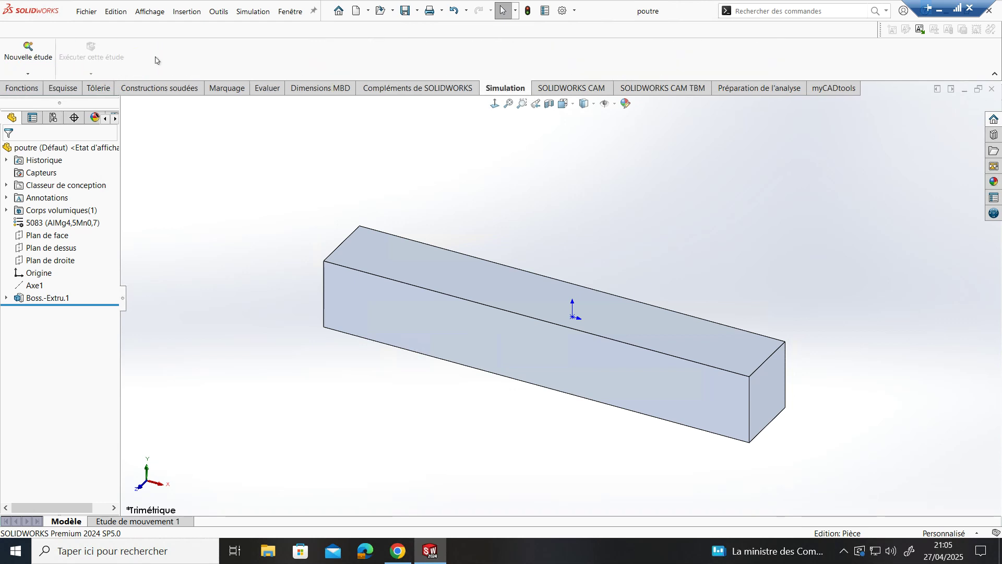
{"action": "left_click", "coordinate": [29, 52]}
{"action": "left_click", "coordinate": [71, 255]}
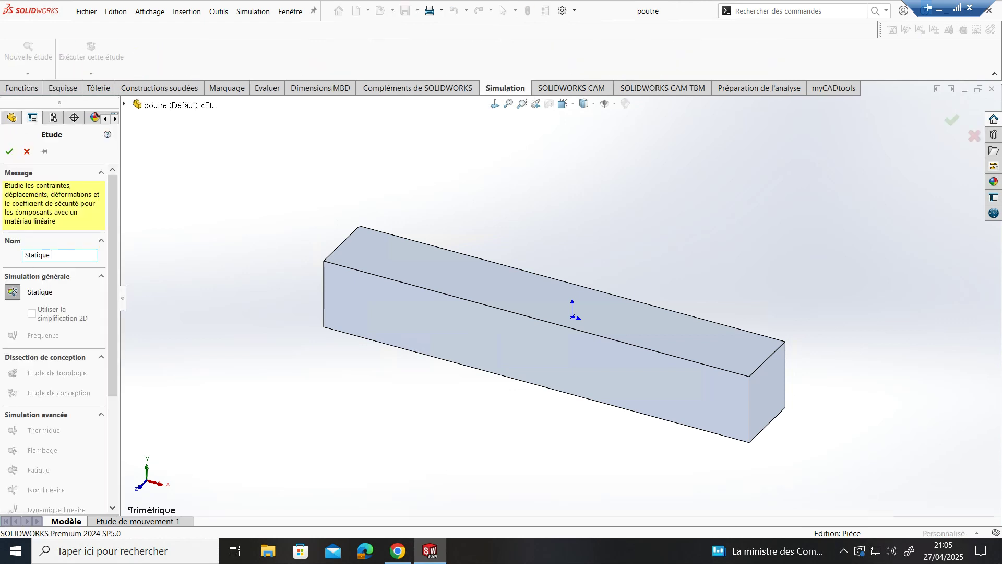
{"action": "left_click", "coordinate": [14, 155]}
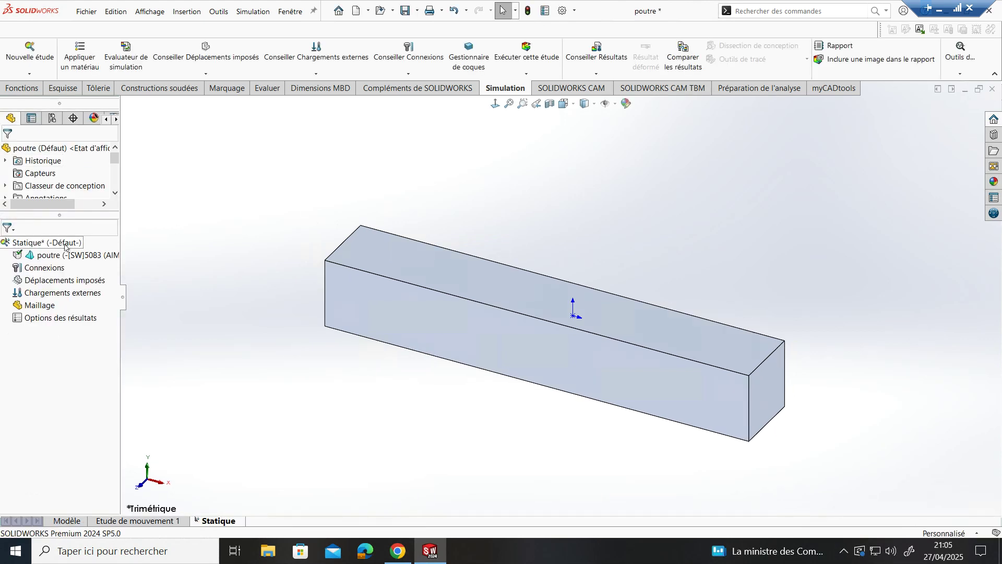
Step: Add a fixed geometry restraint (Géométrie fixe) to both end faces of the beam
{"action": "left_click", "coordinate": [44, 267]}
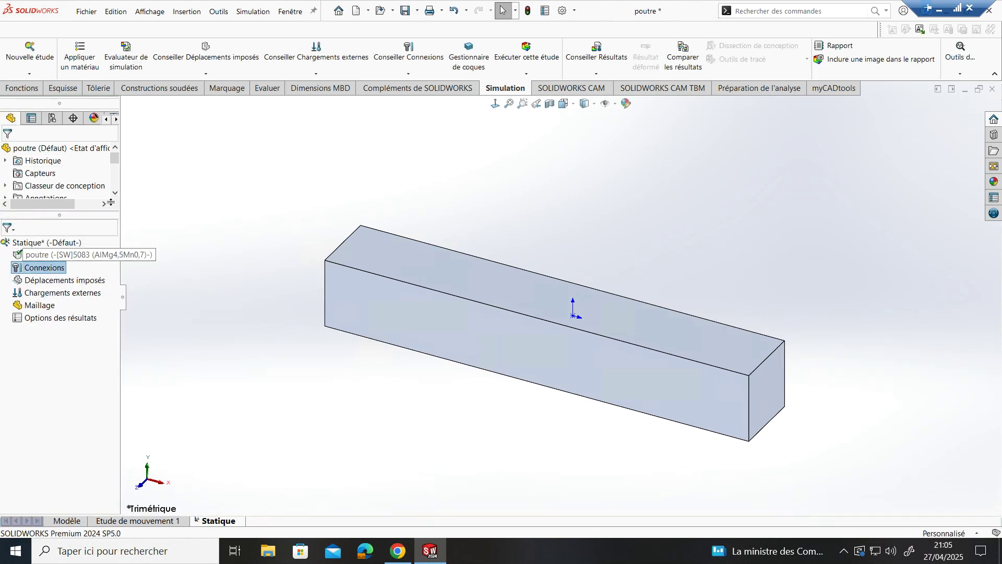
{"action": "left_click", "coordinate": [184, 49]}
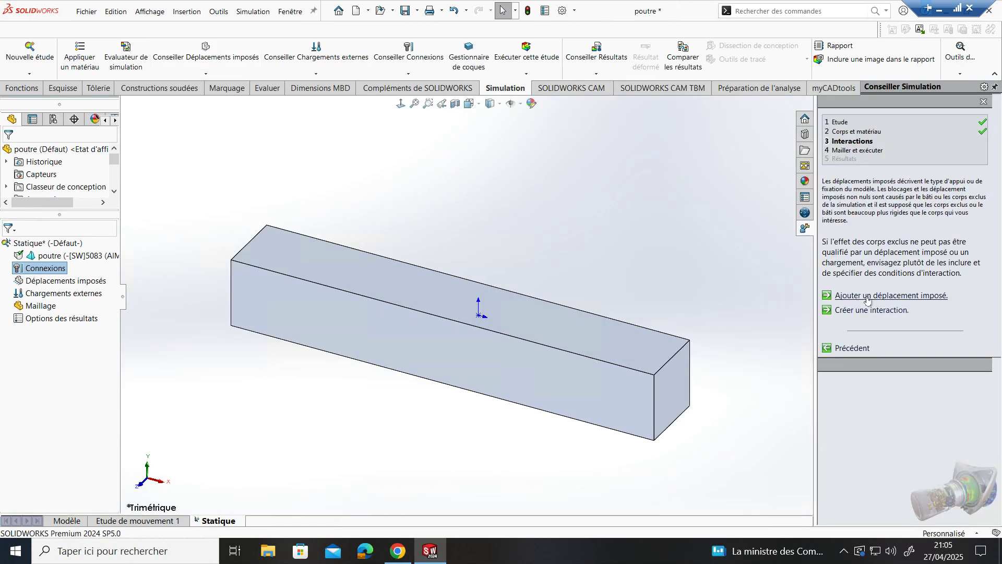
{"action": "left_click", "coordinate": [891, 296]}
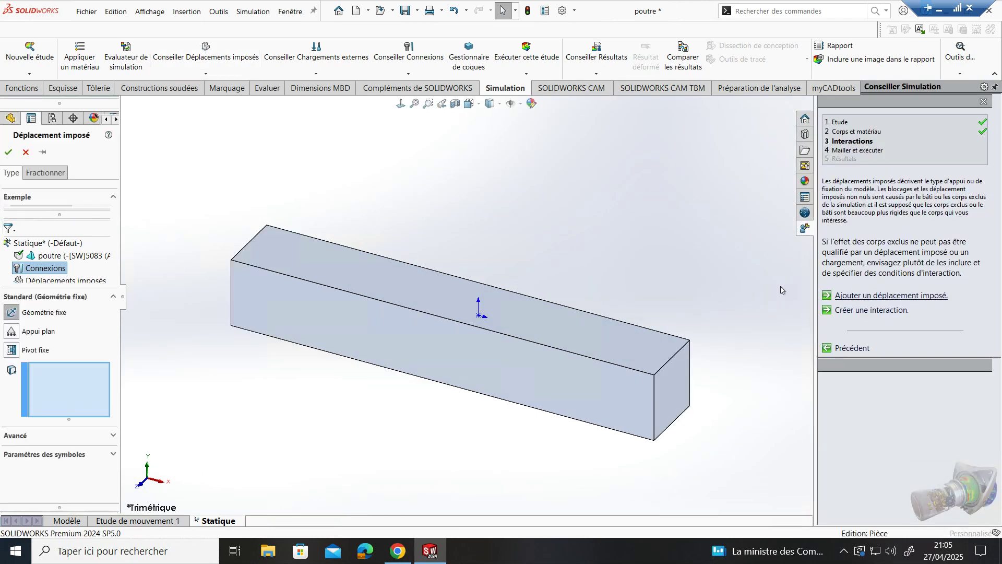
{"action": "left_click", "coordinate": [680, 404]}
{"action": "middle_click_drag", "start_coordinate": [442, 324], "coordinate": [608, 350]}
{"action": "left_click", "coordinate": [300, 336]}
{"action": "middle_click_drag", "start_coordinate": [300, 336], "coordinate": [188, 350]}
{"action": "left_click", "coordinate": [7, 153]}
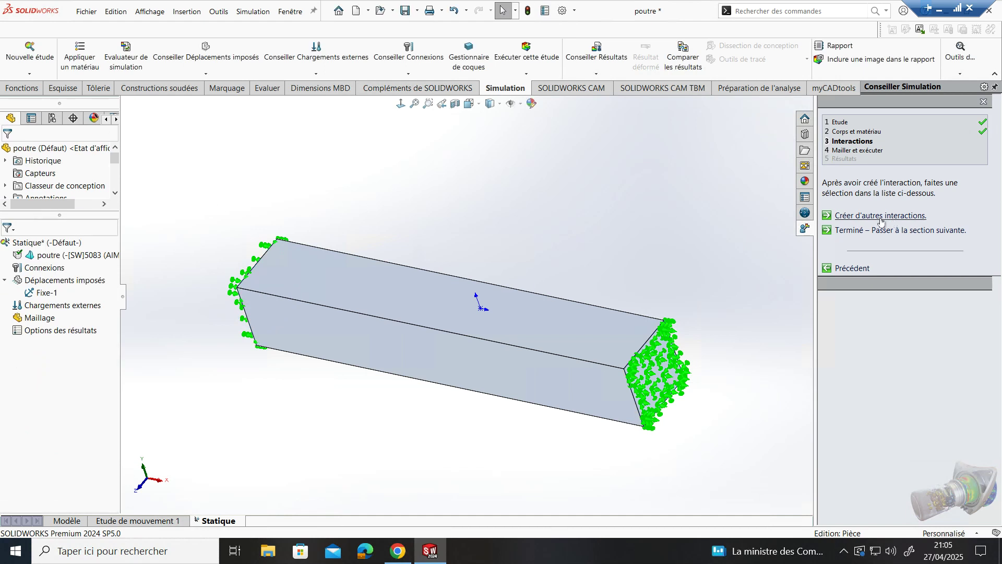
Step: Apply a 1500 N force perpendicular to the beam's upper long face, per entity
{"action": "left_click", "coordinate": [317, 50]}
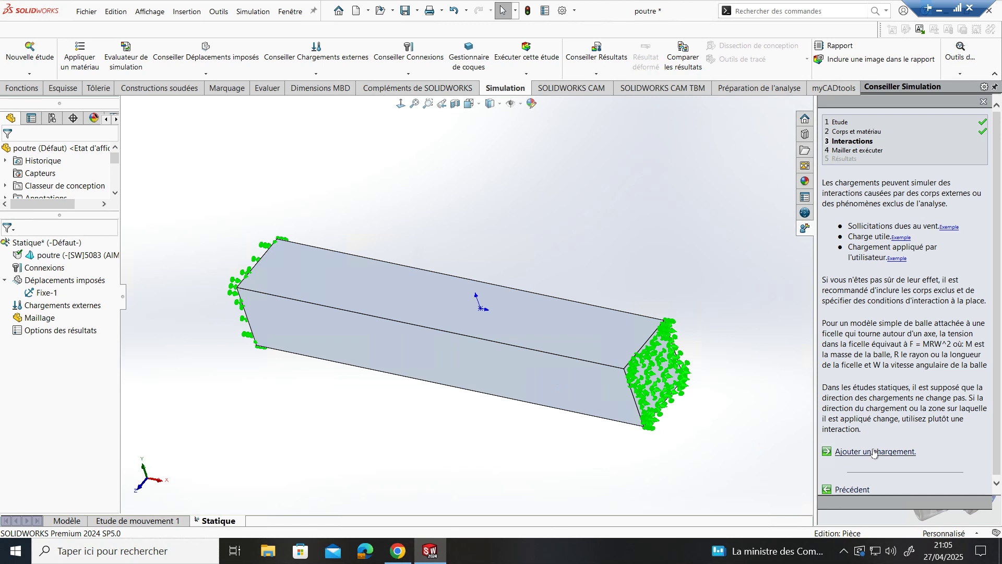
{"action": "left_click", "coordinate": [429, 303]}
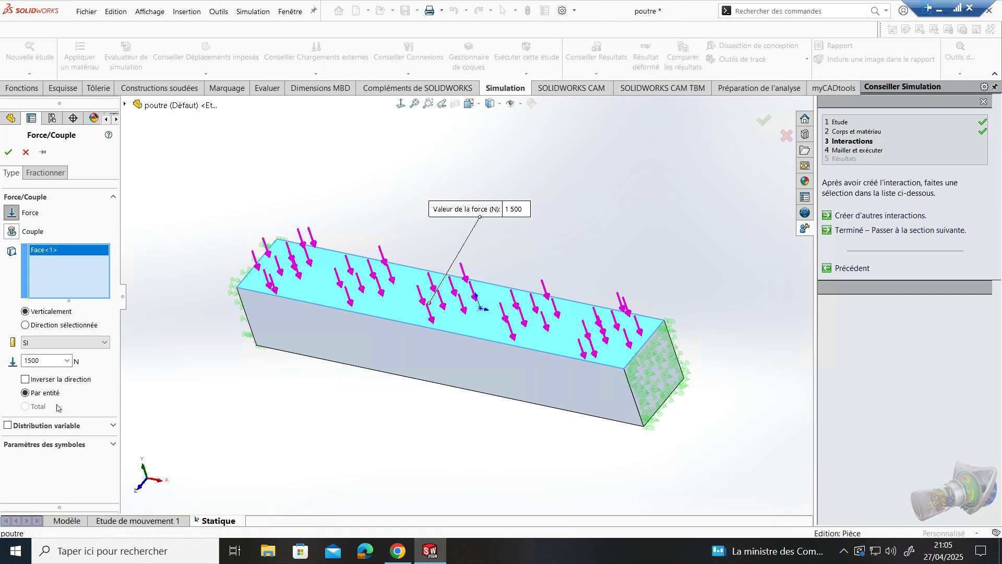
{"action": "left_click", "coordinate": [9, 152]}
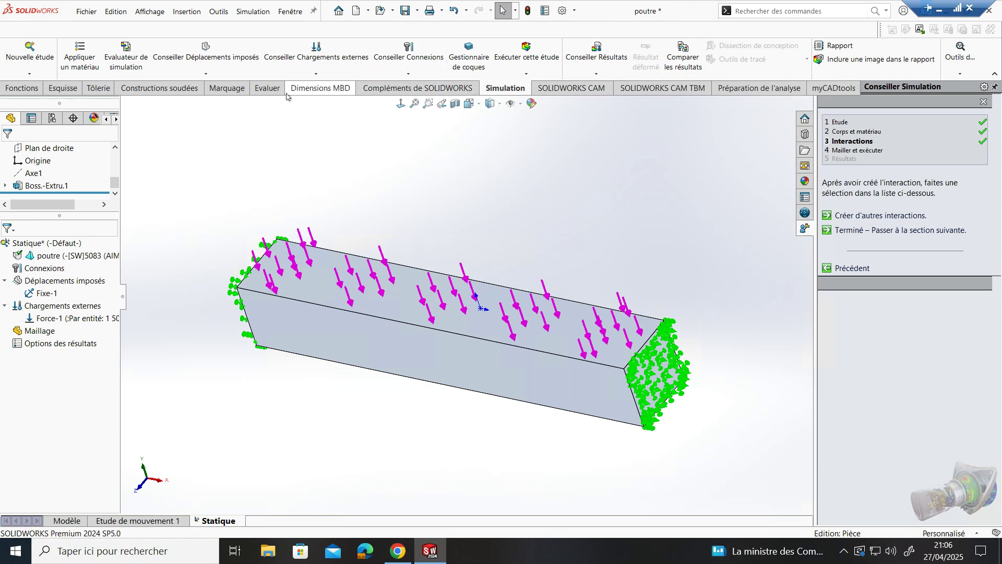
Step: Mesh the beam with the density set towards Fin and run the static study
{"action": "right_click", "coordinate": [39, 331]}
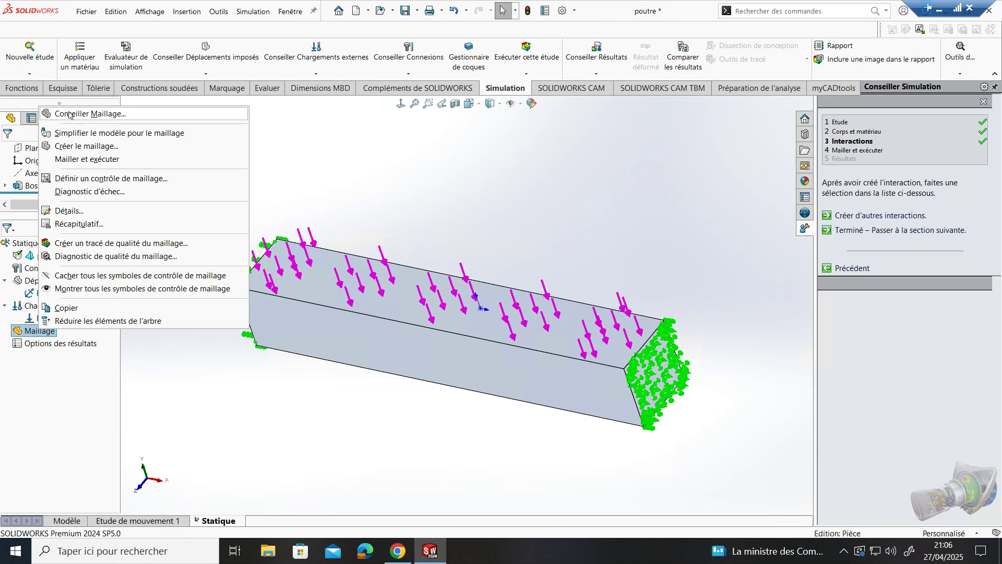
{"action": "left_click", "coordinate": [84, 146]}
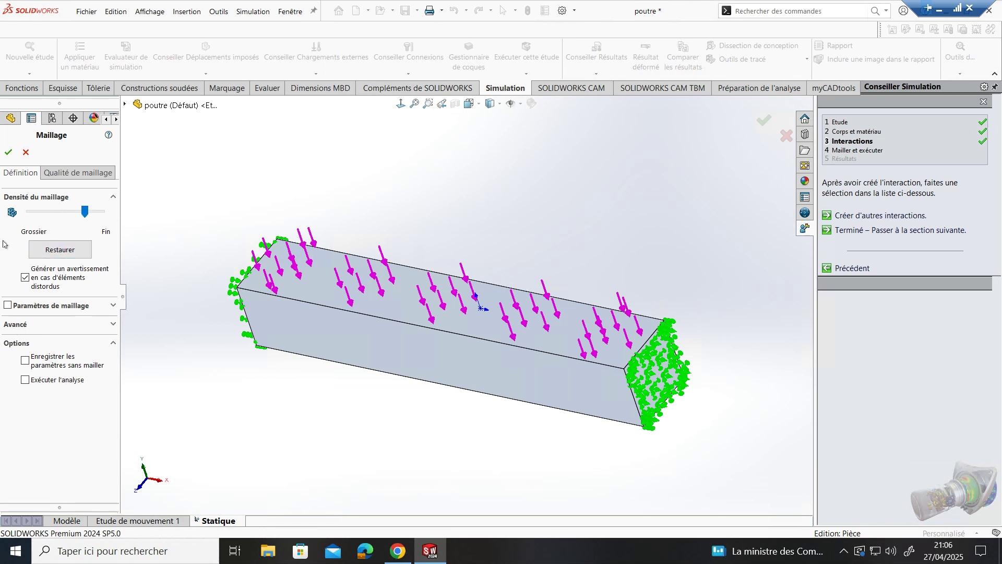
{"action": "left_click", "coordinate": [9, 151]}
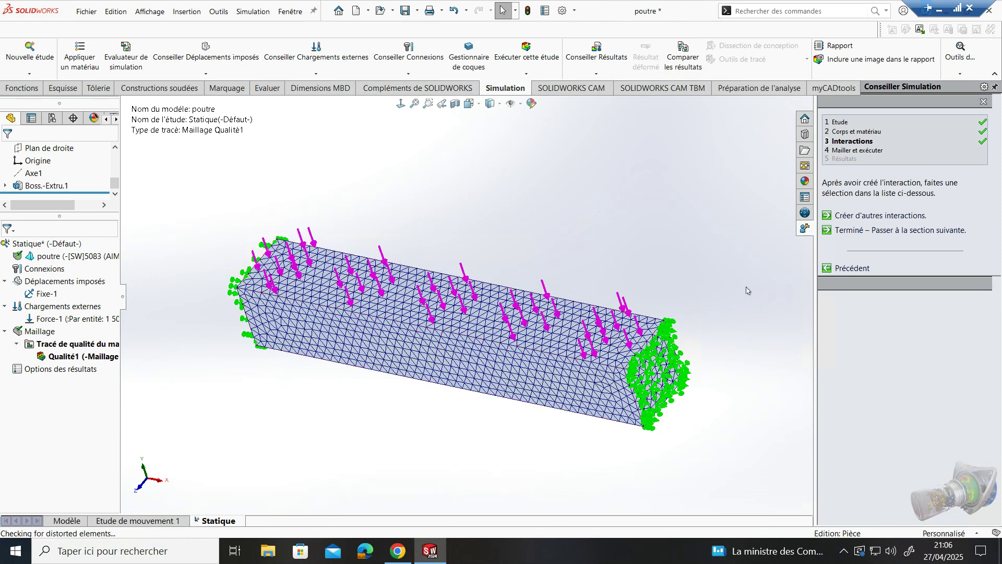
{"action": "left_click", "coordinate": [528, 49]}
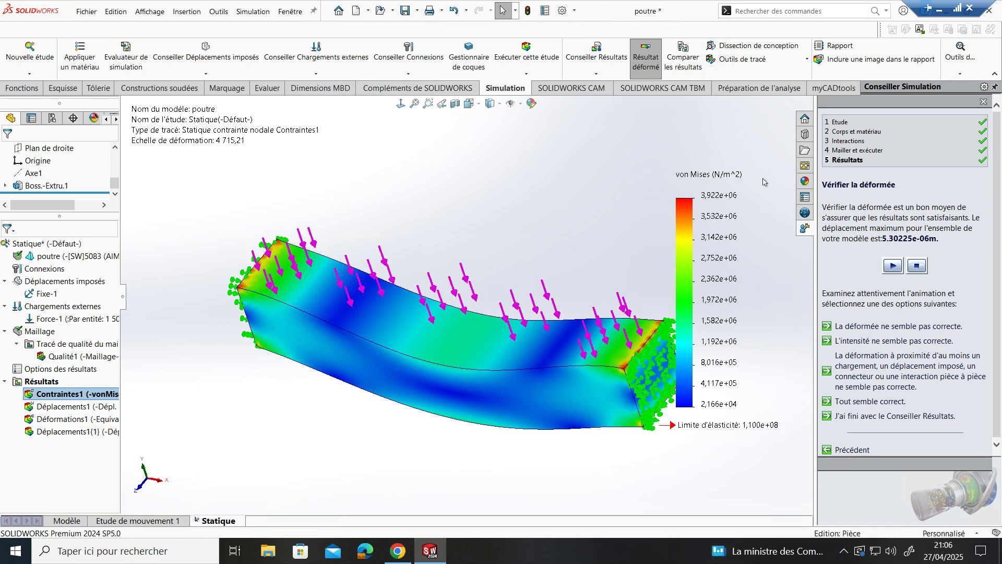
Step: Examine the displacement, strain and deformed-shape result plots of the beam, viewing it from the other end
{"action": "double_click", "coordinate": [53, 410]}
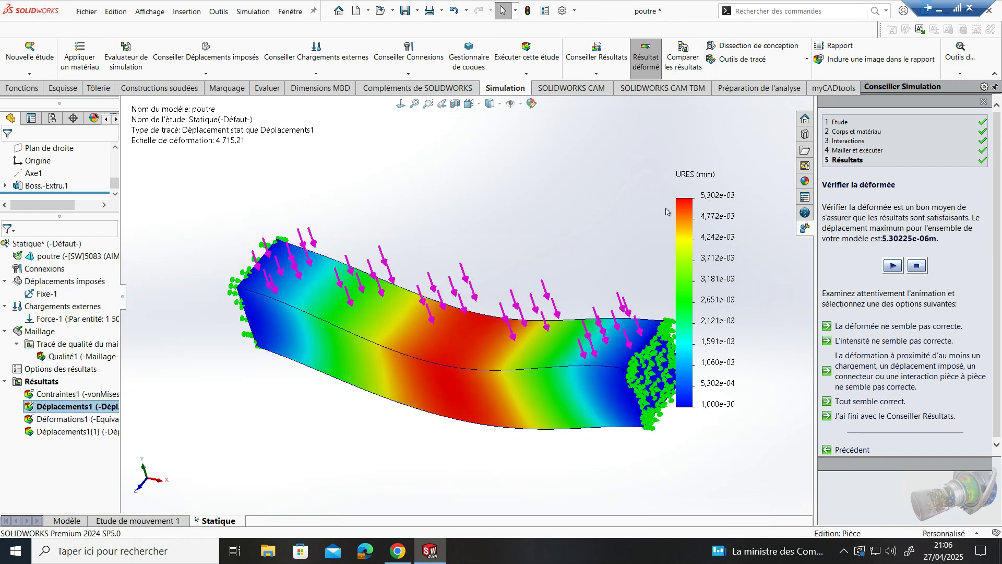
{"action": "double_click", "coordinate": [52, 421]}
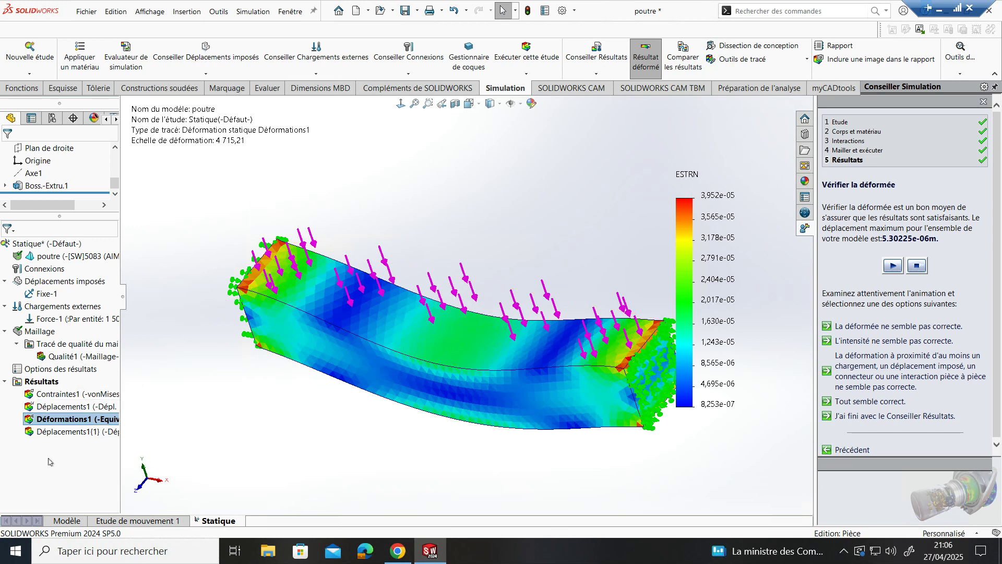
{"action": "double_click", "coordinate": [46, 433]}
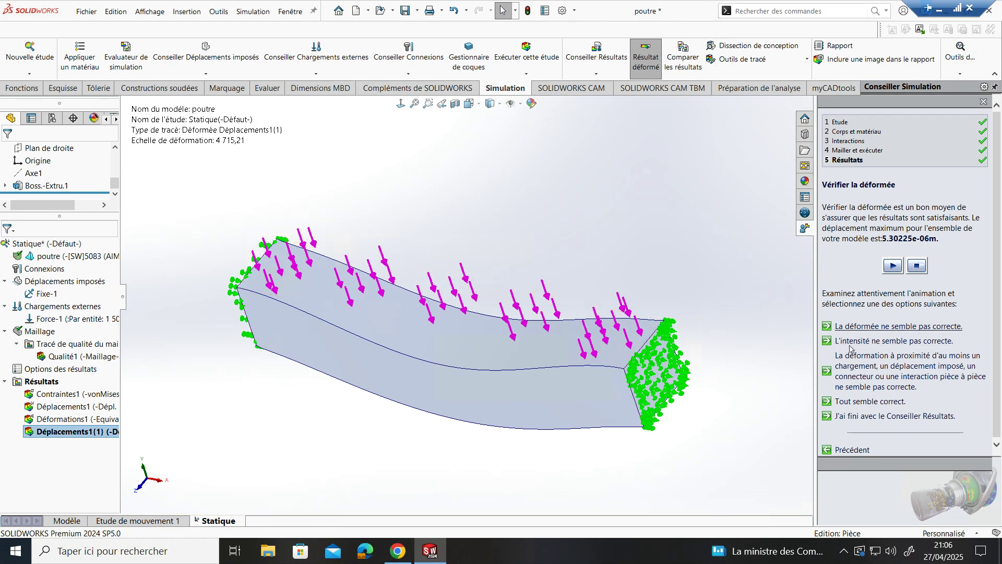
{"action": "middle_click_drag", "start_coordinate": [311, 355], "coordinate": [414, 261]}
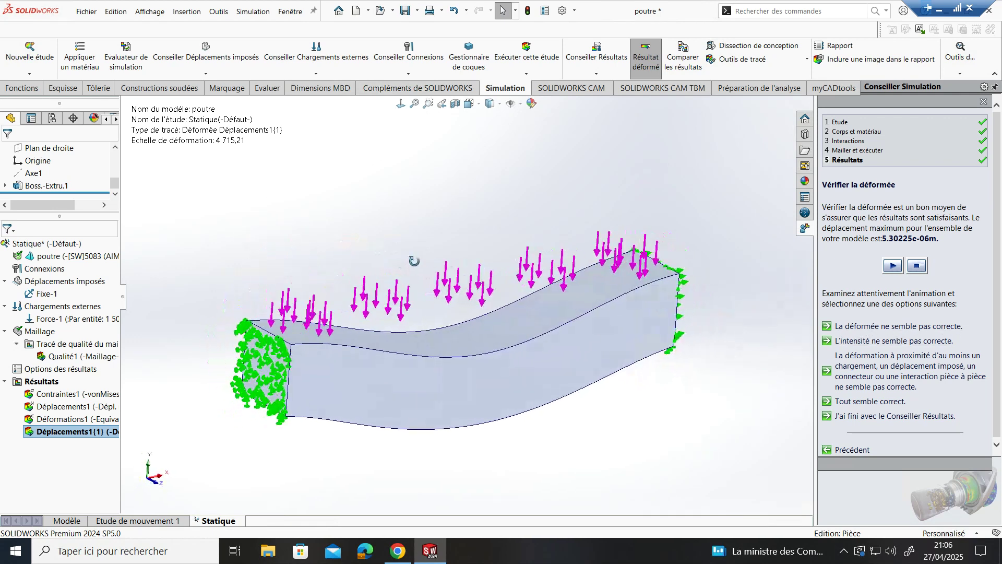
Step: Show the von Mises stress plot and include its current view as an image in the report's study results section
{"action": "double_click", "coordinate": [65, 393]}
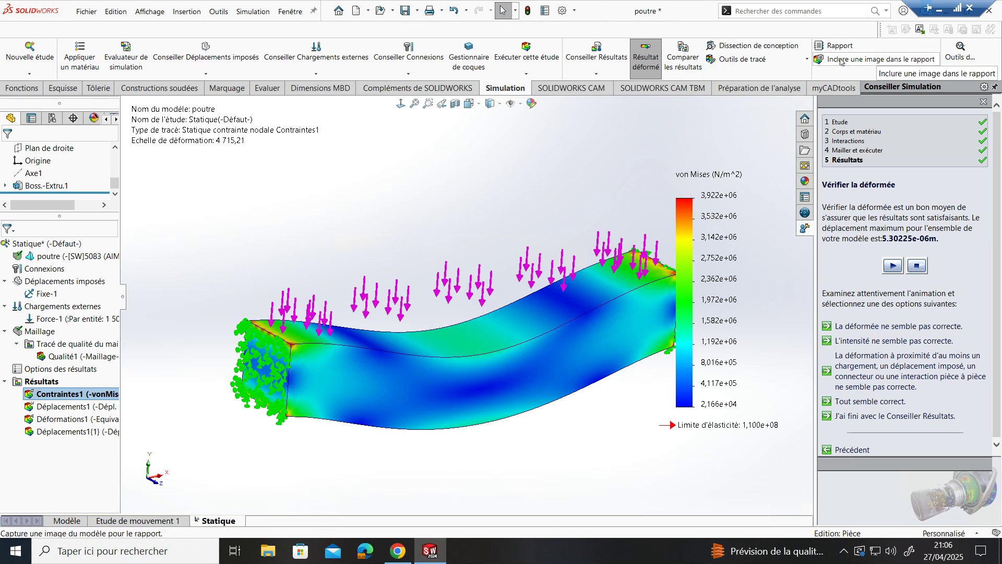
{"action": "left_click", "coordinate": [841, 60]}
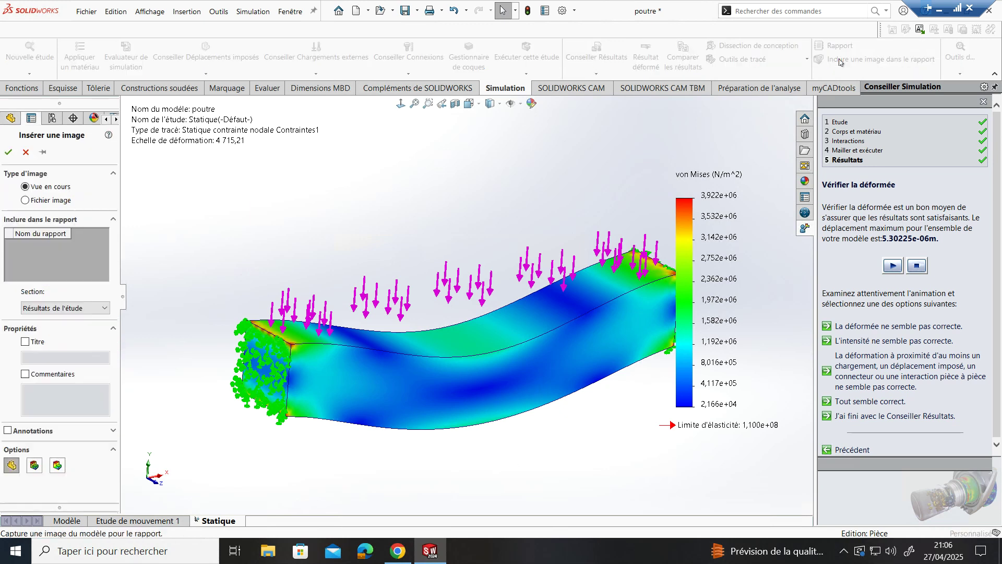
{"action": "left_click", "coordinate": [6, 155]}
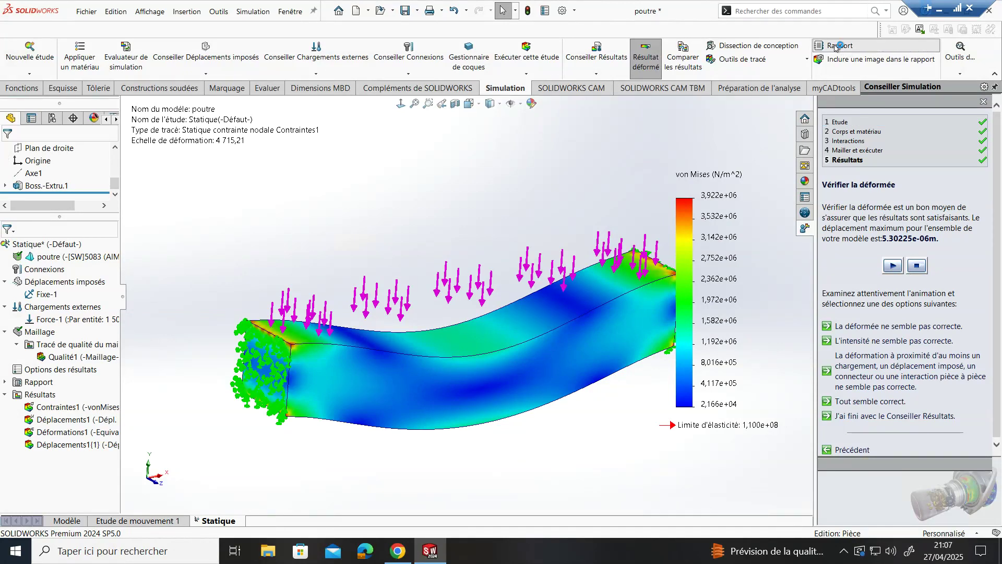
Step: Start a report for the static study and include the designer "SOLIDWORKS FOR ALL" in its header information
{"action": "left_click", "coordinate": [836, 47]}
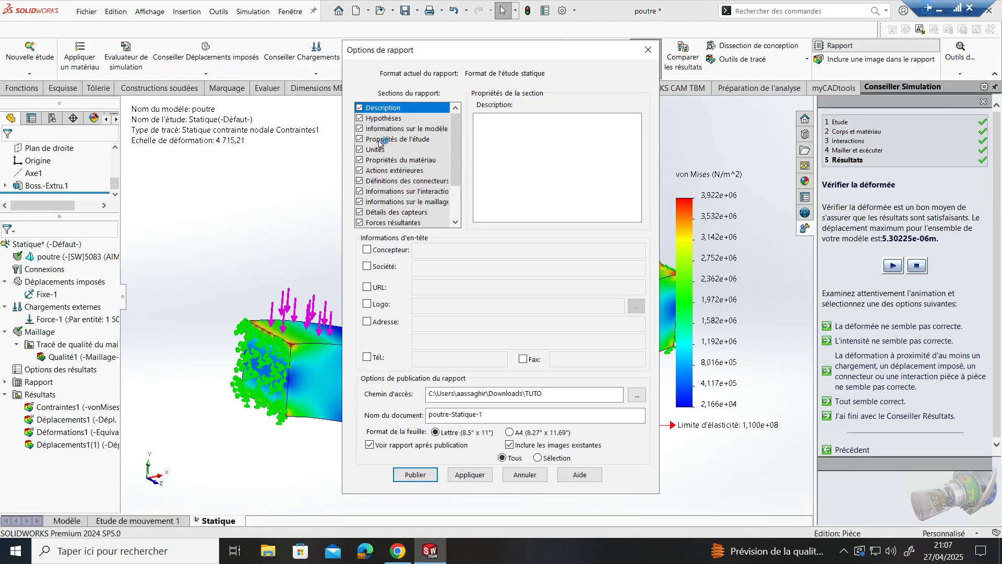
{"action": "left_click", "coordinate": [367, 250]}
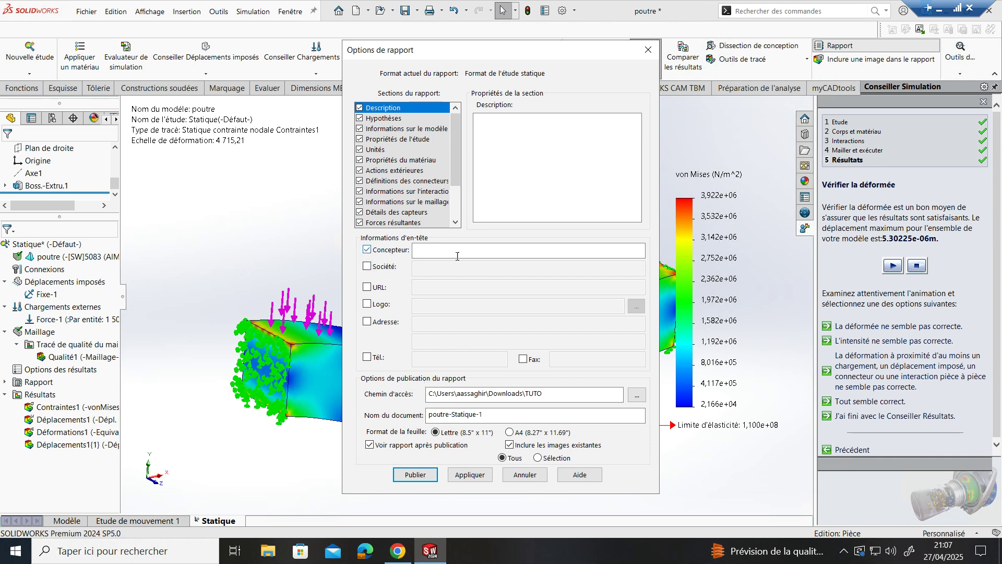
{"action": "left_click", "coordinate": [442, 253]}
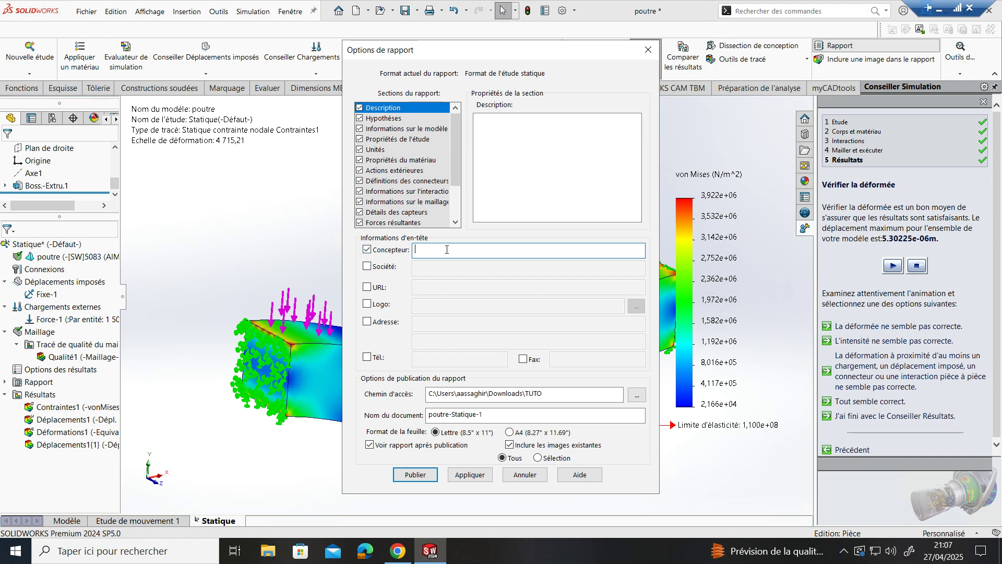
{"action": "key", "text": "Caps_Lock"}
{"action": "type", "text": "SOLIDWORKS FOR ALL"}
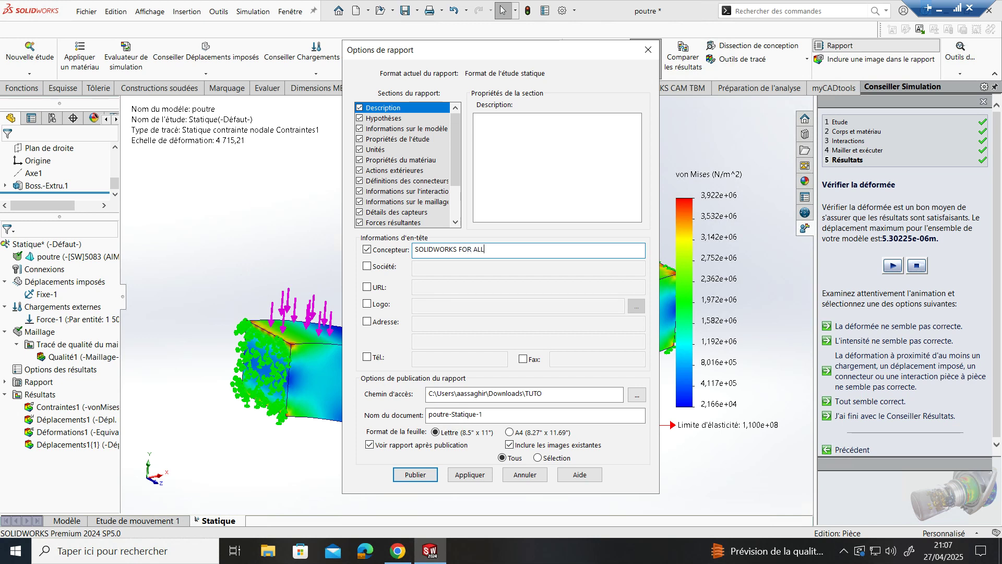
Step: Include the company "YOUTUBE" in the header and publish the report, replacing the existing poutre-Statique-1 document
{"action": "left_click", "coordinate": [367, 267]}
{"action": "left_click", "coordinate": [428, 268]}
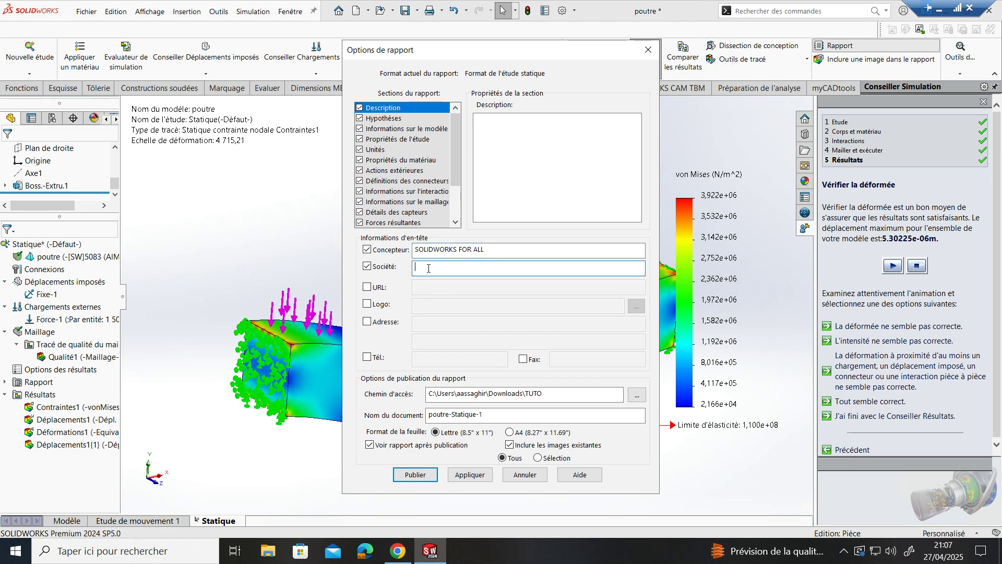
{"action": "type", "text": "YOUTUBE"}
{"action": "left_click", "coordinate": [409, 474]}
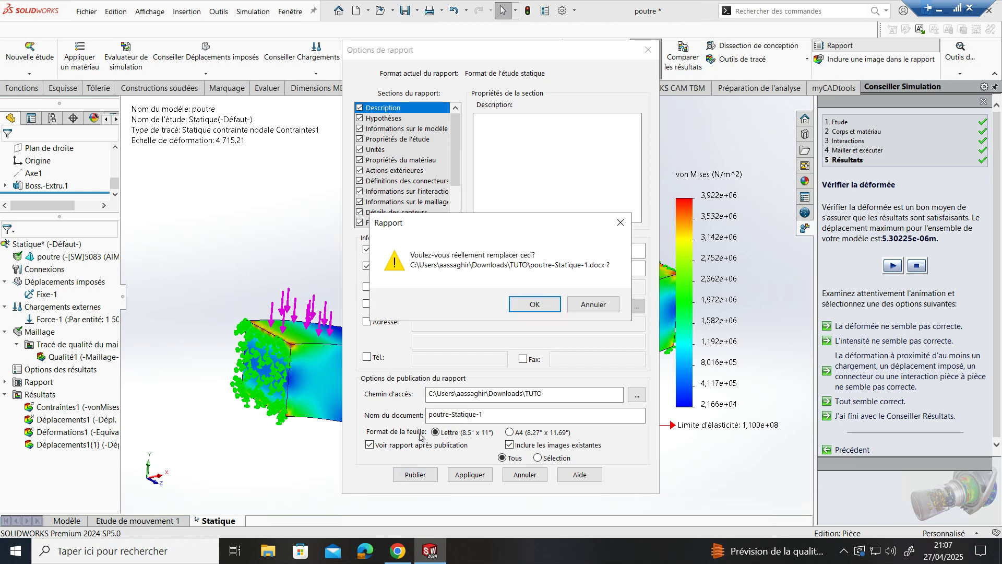
{"action": "left_click", "coordinate": [522, 306]}
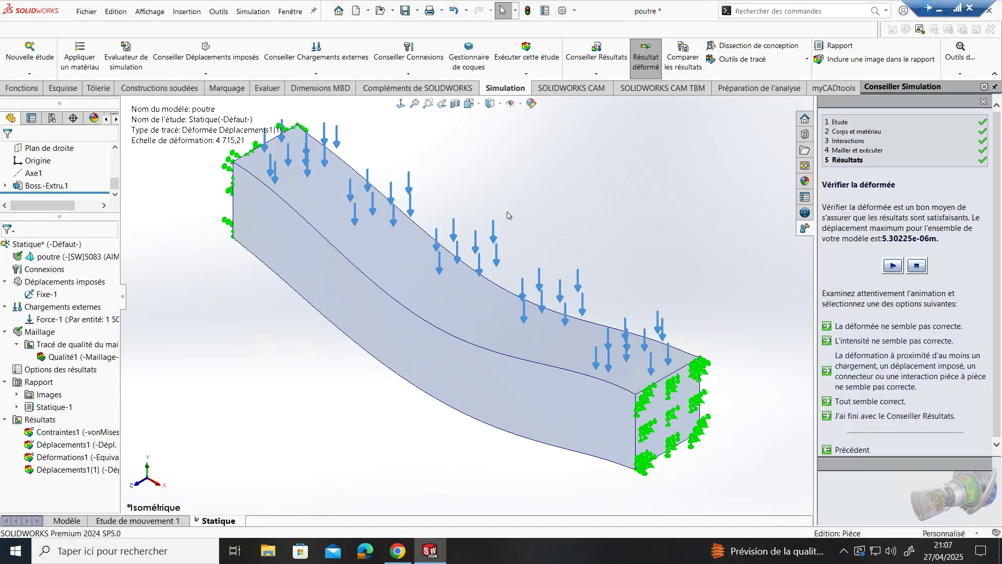
Step: Review the published report in Word, from the cover page through study properties, material, loads, interactions and mesh to the sensor details
{"action": "scroll", "coordinate": [475, 252], "scroll_direction": "down", "scroll_amount": 10}
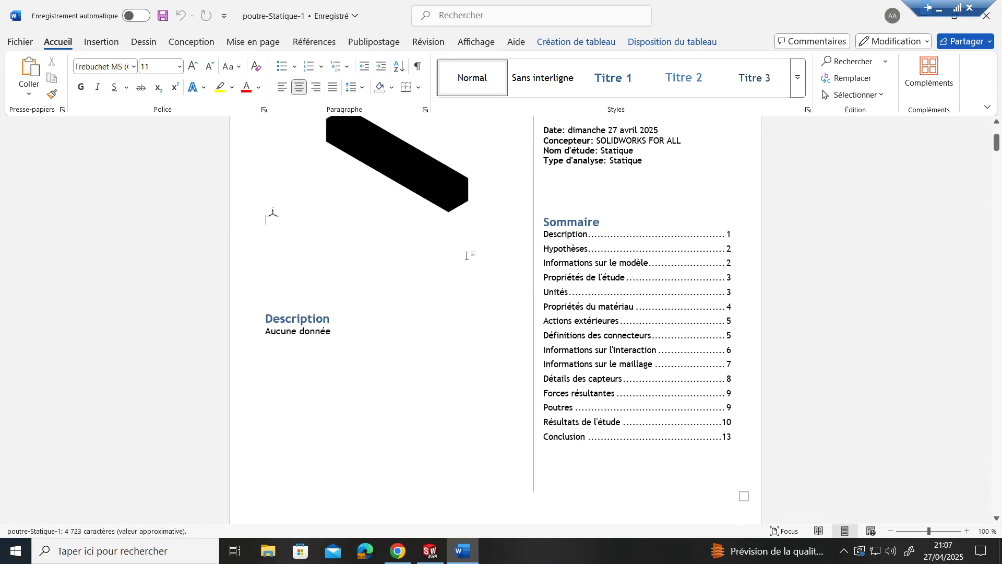
{"action": "scroll", "coordinate": [436, 341], "scroll_direction": "down", "scroll_amount": 15}
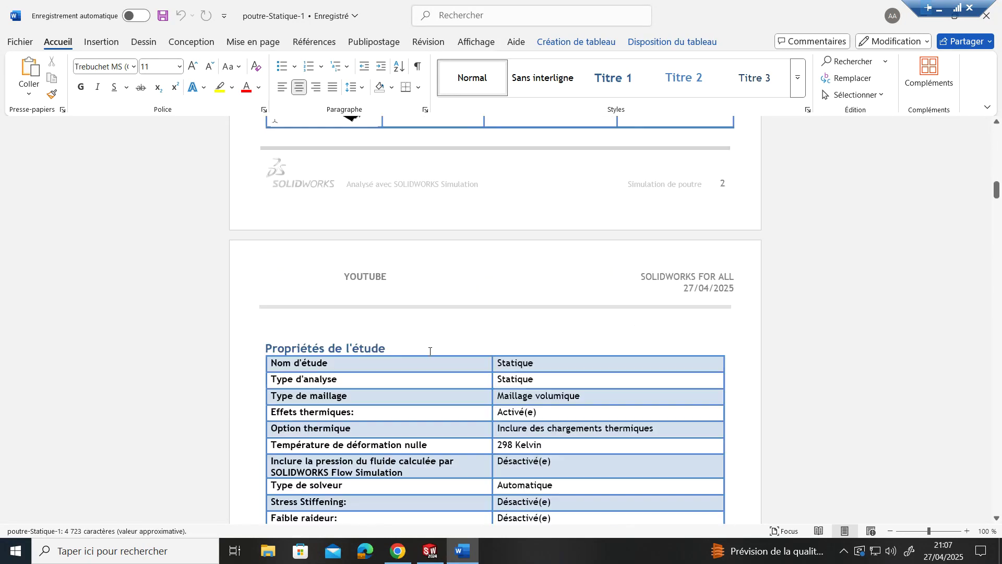
{"action": "scroll", "coordinate": [505, 290], "scroll_direction": "down", "scroll_amount": 10}
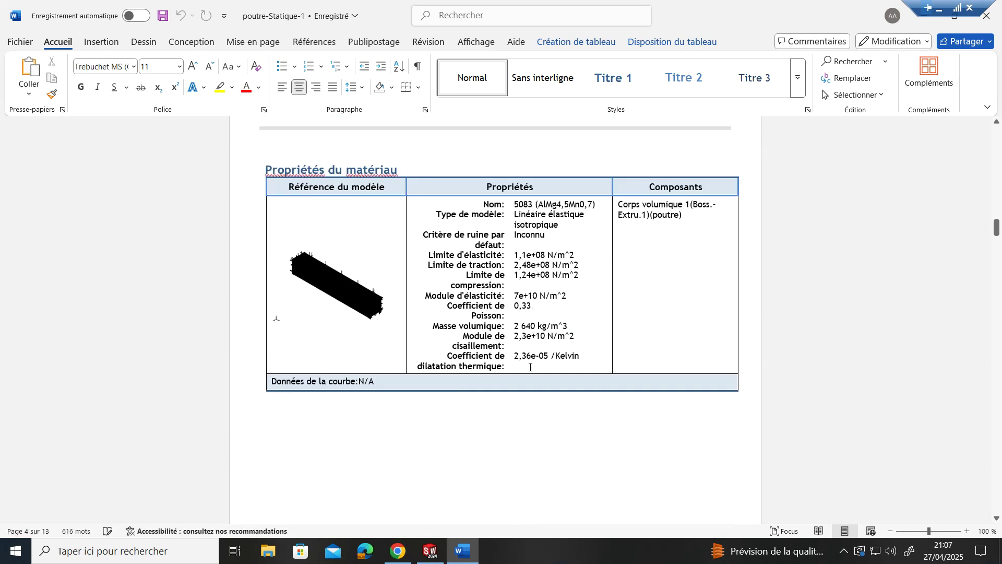
{"action": "scroll", "coordinate": [516, 277], "scroll_direction": "down", "scroll_amount": 2}
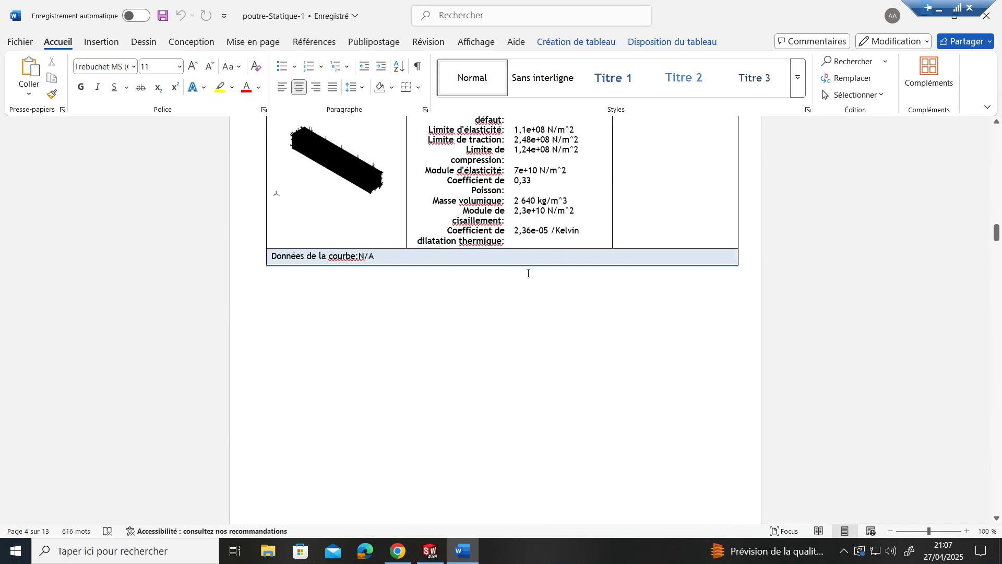
{"action": "scroll", "coordinate": [553, 234], "scroll_direction": "down", "scroll_amount": 15}
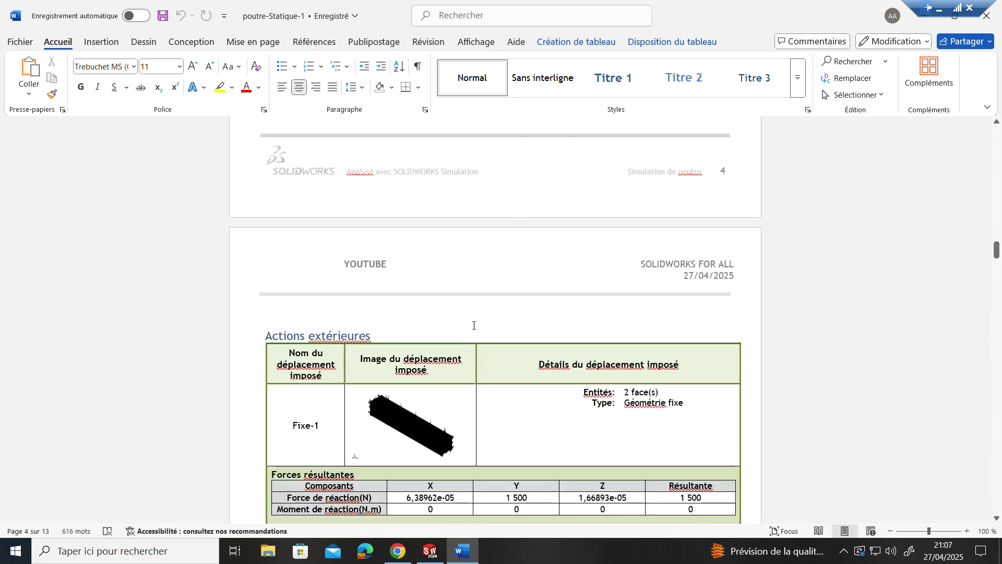
{"action": "scroll", "coordinate": [600, 272], "scroll_direction": "down", "scroll_amount": 20}
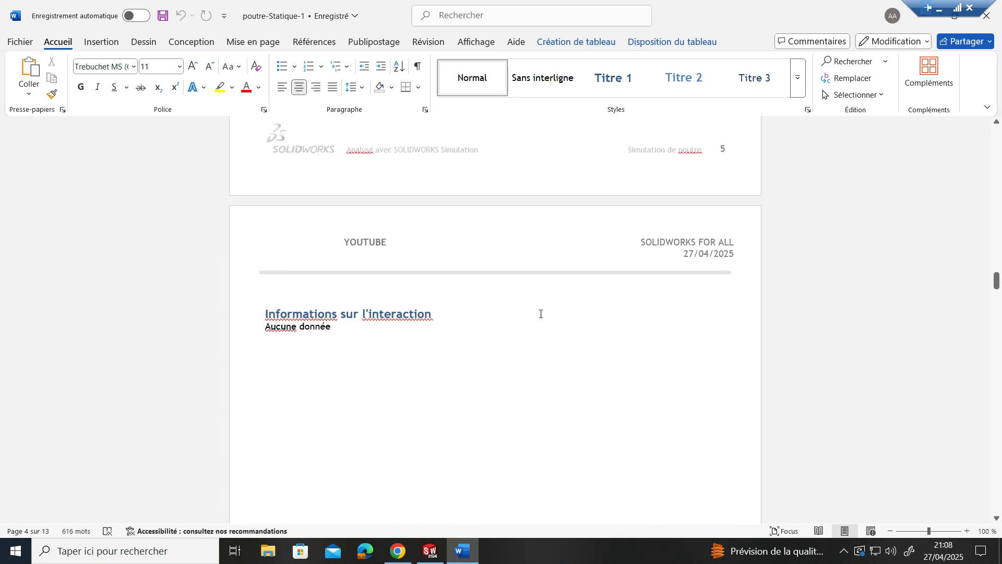
{"action": "scroll", "coordinate": [541, 314], "scroll_direction": "down", "scroll_amount": 7}
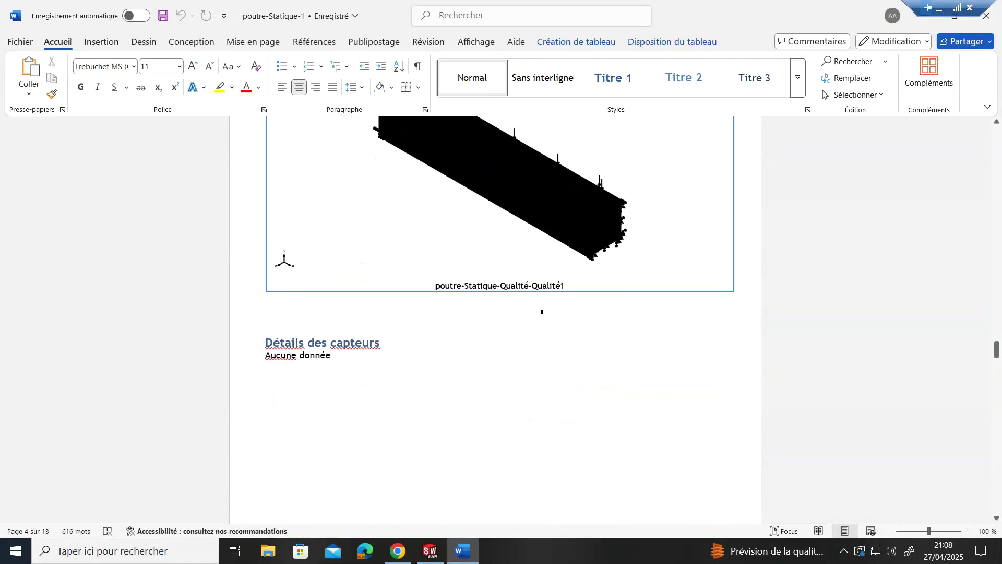